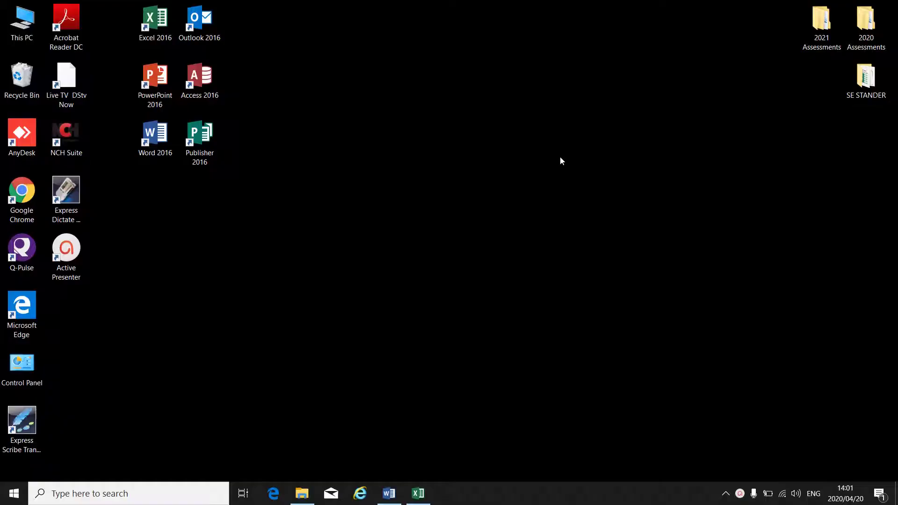
# Step: Restore the ABC price list workbook window from the taskbar
pyautogui.click(419, 494)
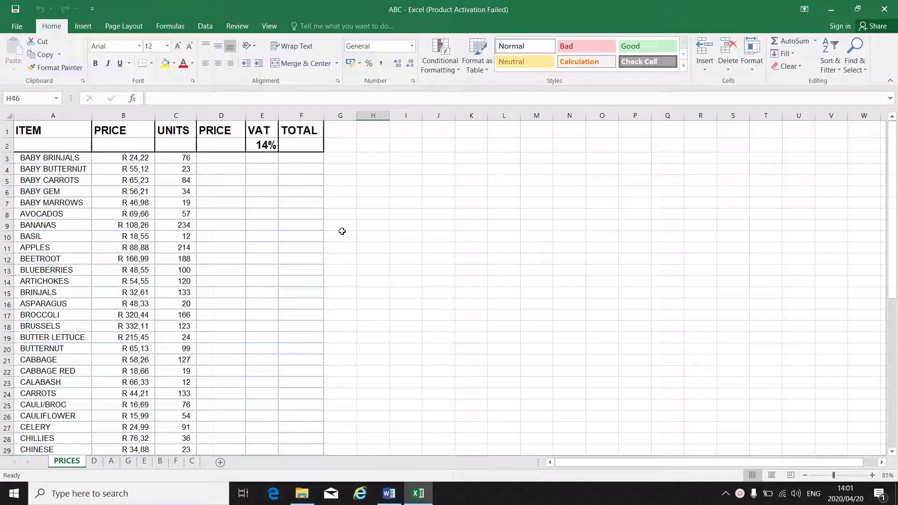
pyautogui.scroll(-8, 342, 231)
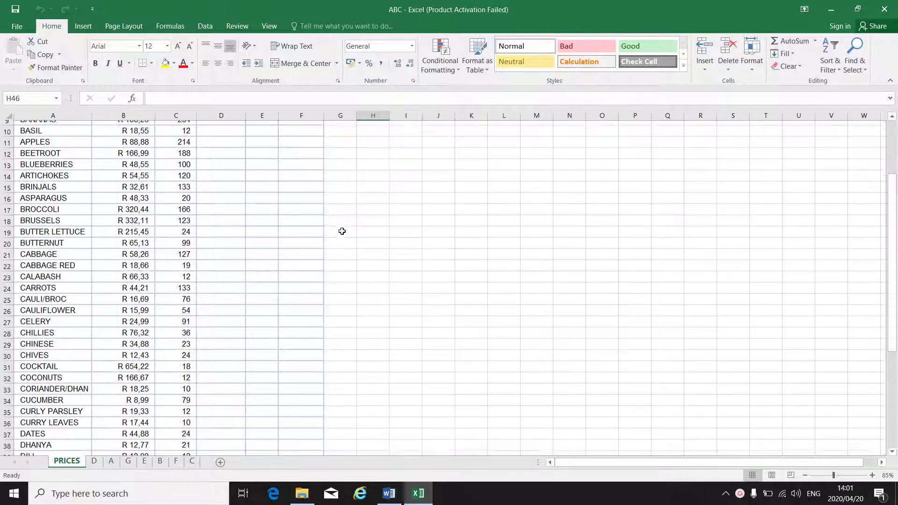
pyautogui.scroll(-2, 342, 232)
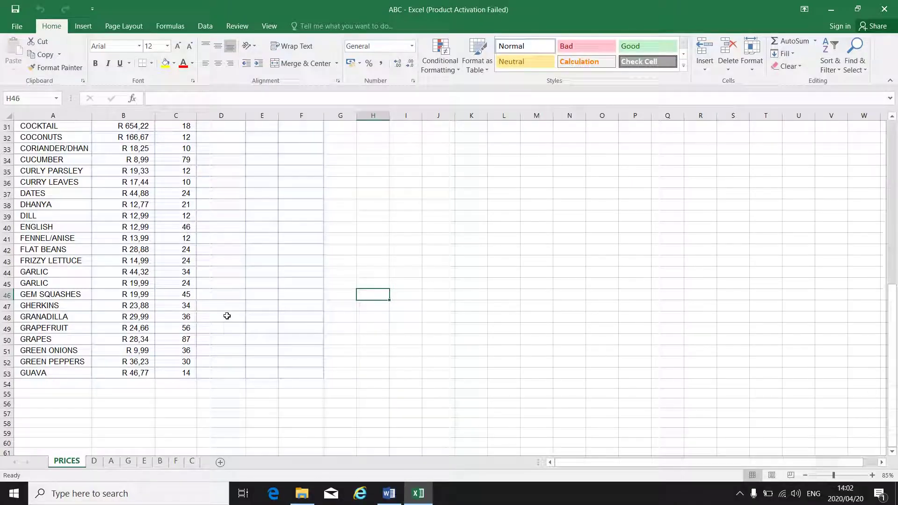
pyautogui.scroll(10, 227, 316)
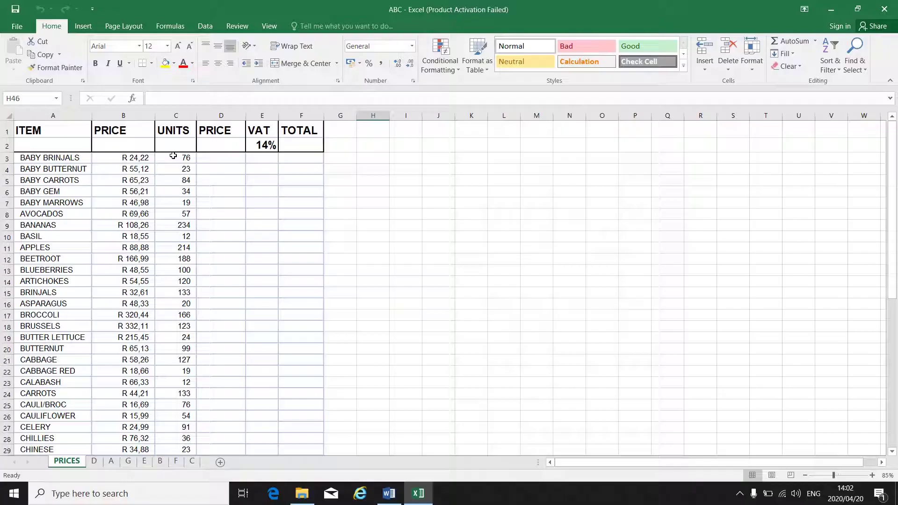
# Step: Select cell A2 and open the Freeze Panes options on the View tab
pyautogui.click(36, 157)
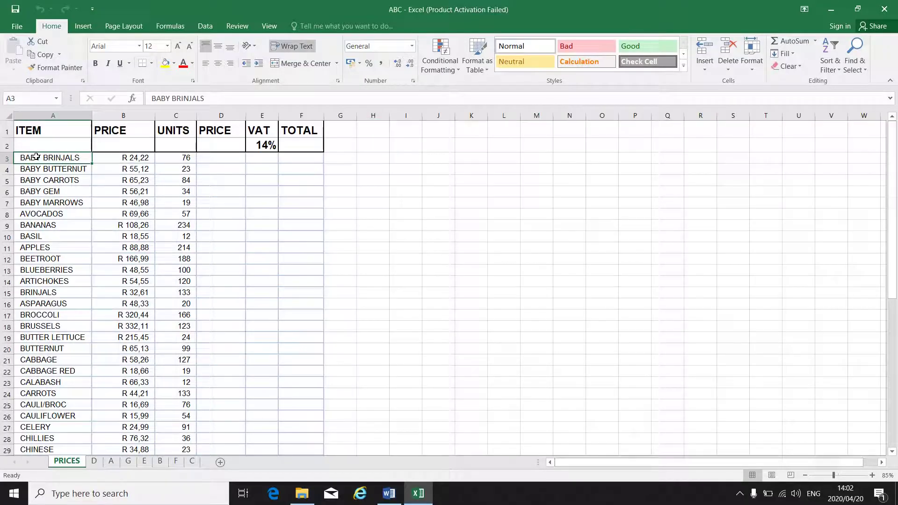
pyautogui.click(36, 145)
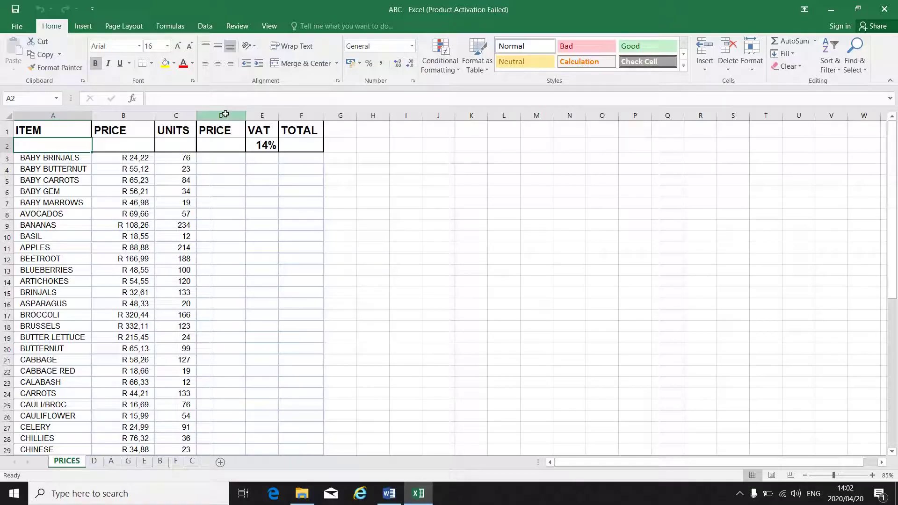
pyautogui.click(243, 29)
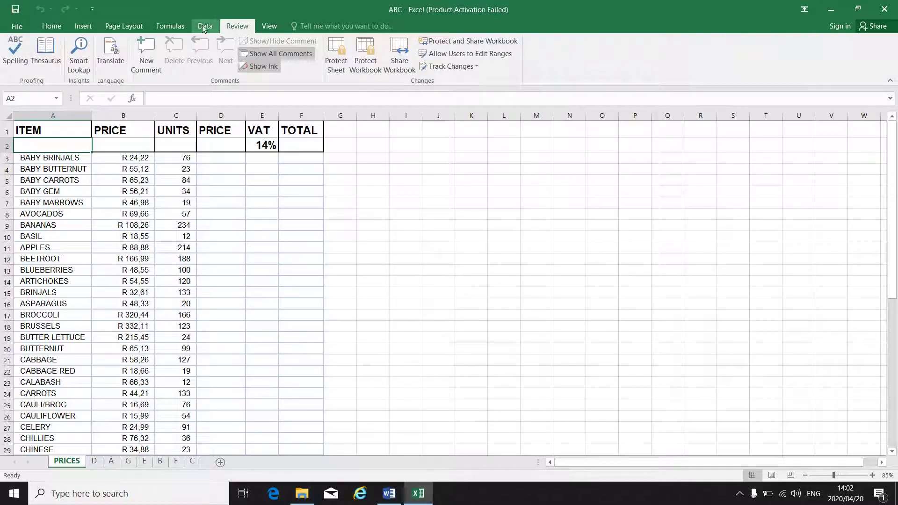
pyautogui.click(271, 28)
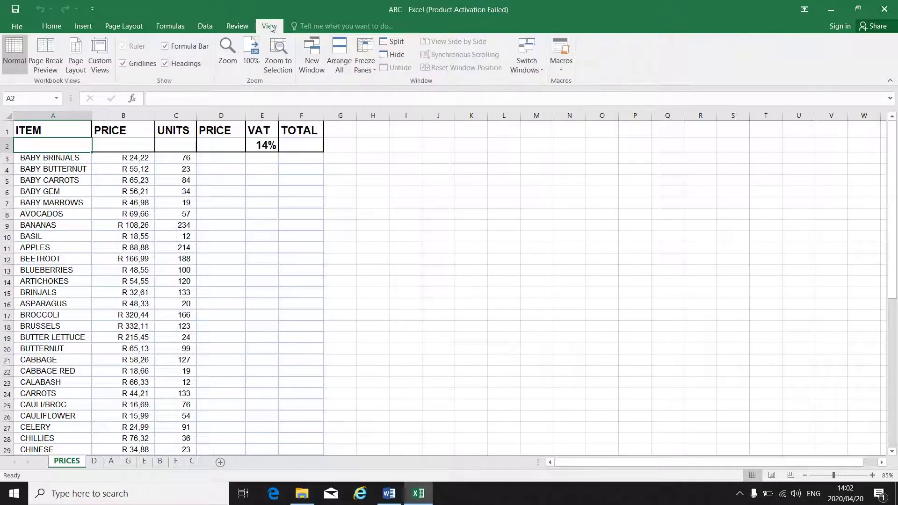
pyautogui.click(375, 73)
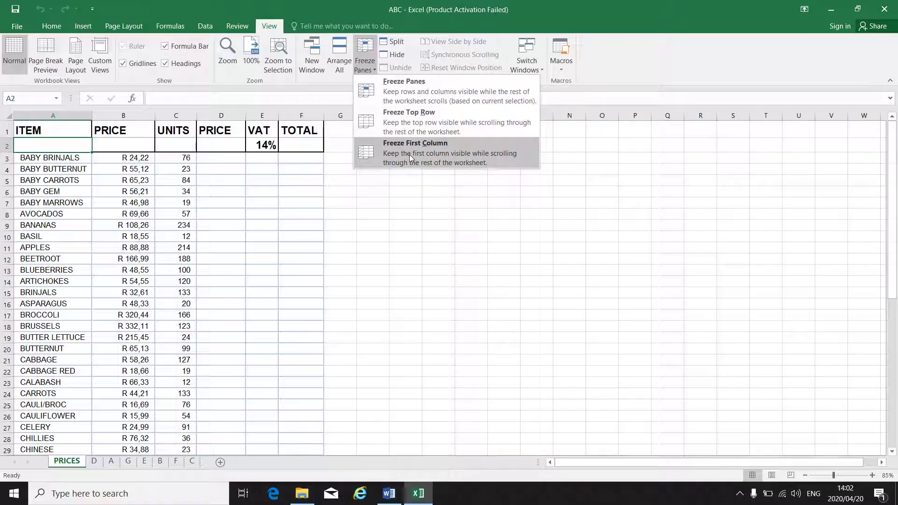
# Step: Freeze the top row, then scroll the list to confirm the ITEM, PRICE, UNITS headings stay visible
pyautogui.click(413, 130)
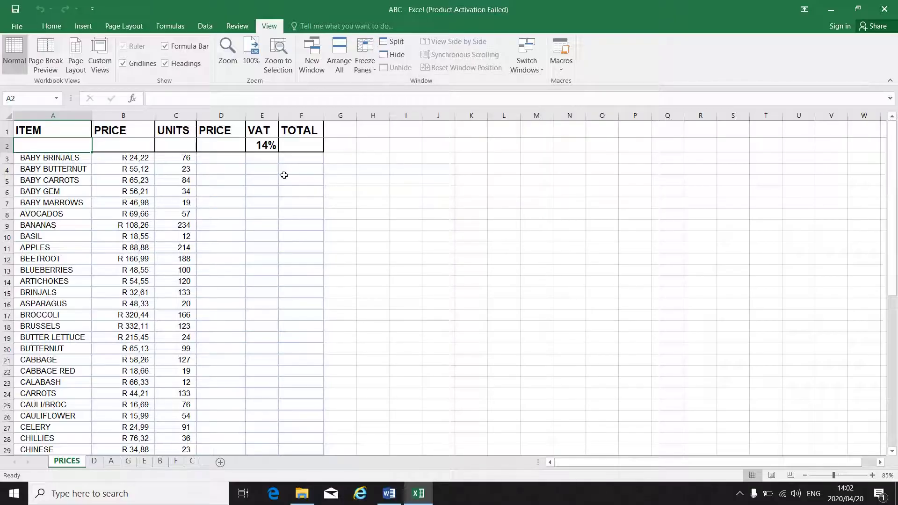
pyautogui.scroll(-3, 284, 175)
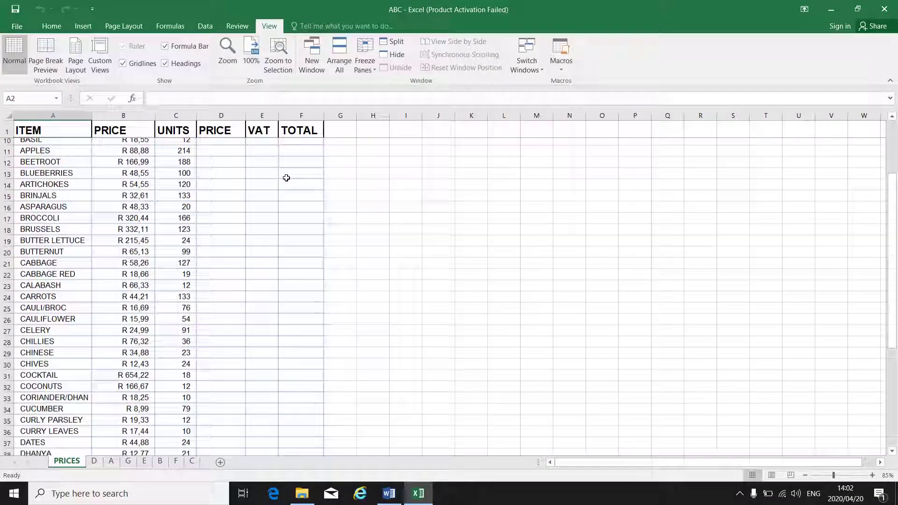
pyautogui.scroll(3, 285, 178)
pyautogui.scroll(-1, 288, 182)
pyautogui.scroll(-4, 287, 181)
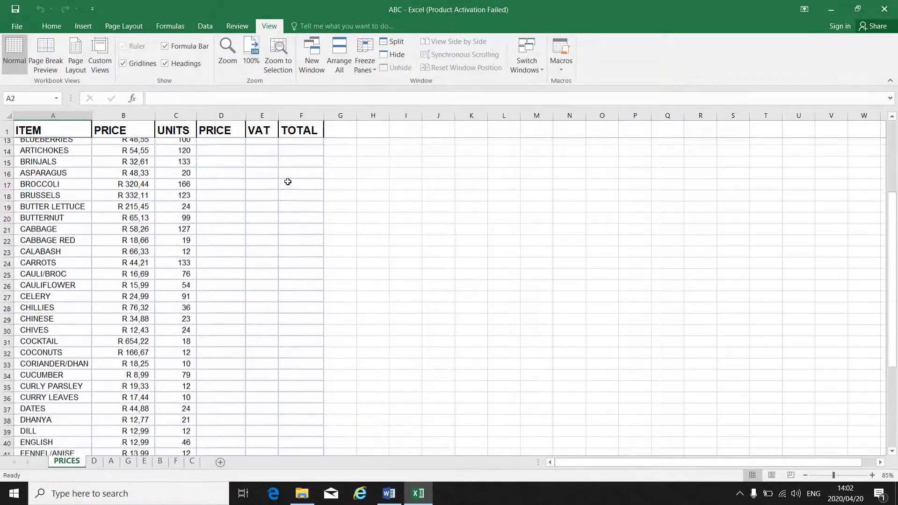
pyautogui.scroll(5, 288, 182)
pyautogui.scroll(-5, 288, 182)
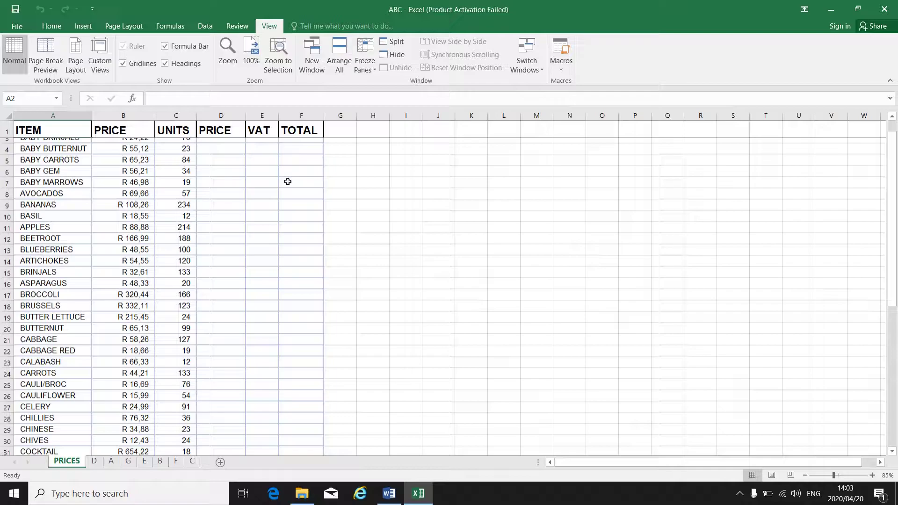
pyautogui.scroll(1, 287, 182)
pyautogui.scroll(4, 287, 182)
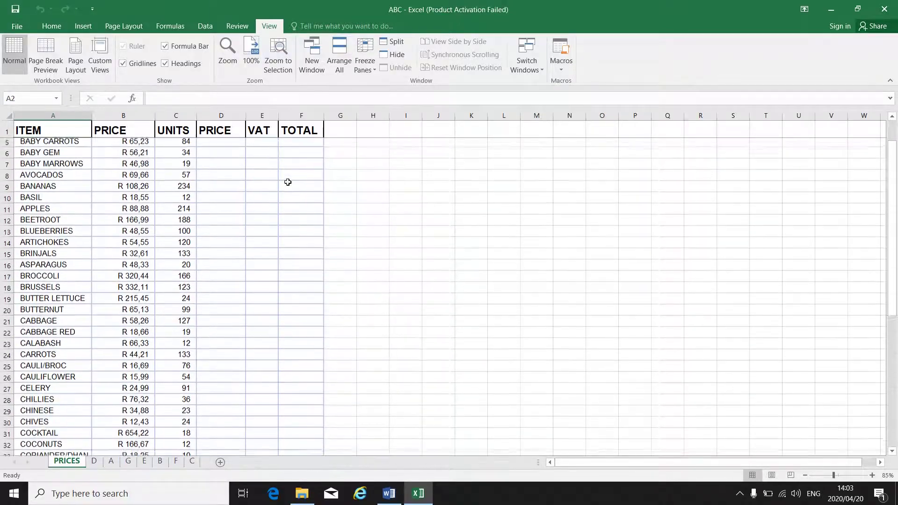
pyautogui.scroll(-1, 288, 182)
pyautogui.scroll(-3, 287, 182)
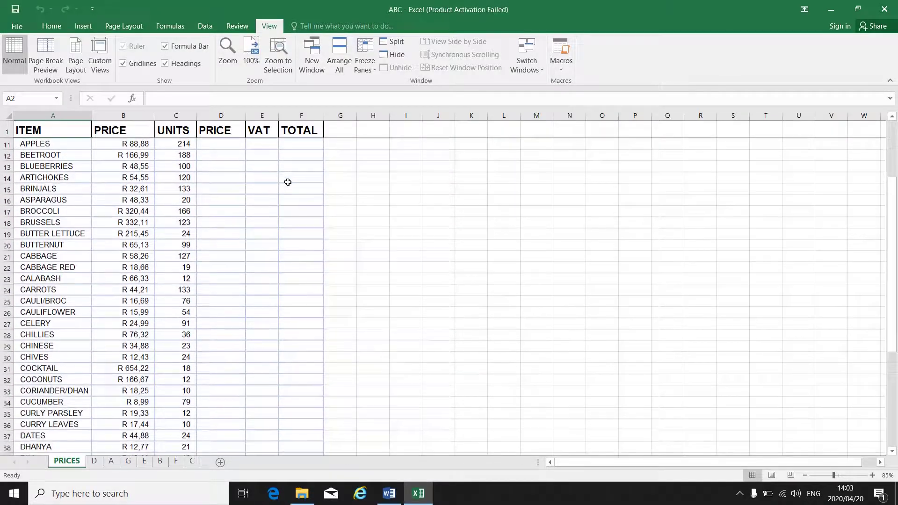
pyautogui.scroll(-4, 288, 182)
pyautogui.scroll(-2, 287, 182)
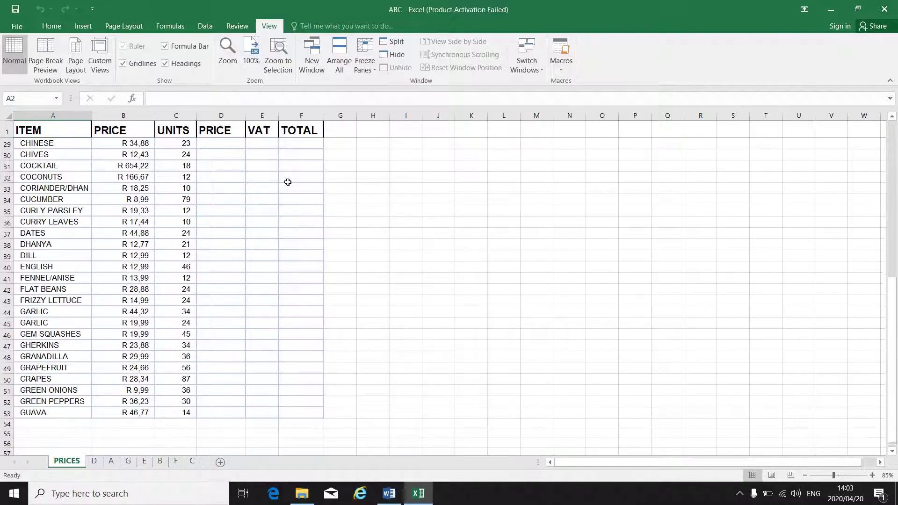
pyautogui.scroll(-2, 288, 182)
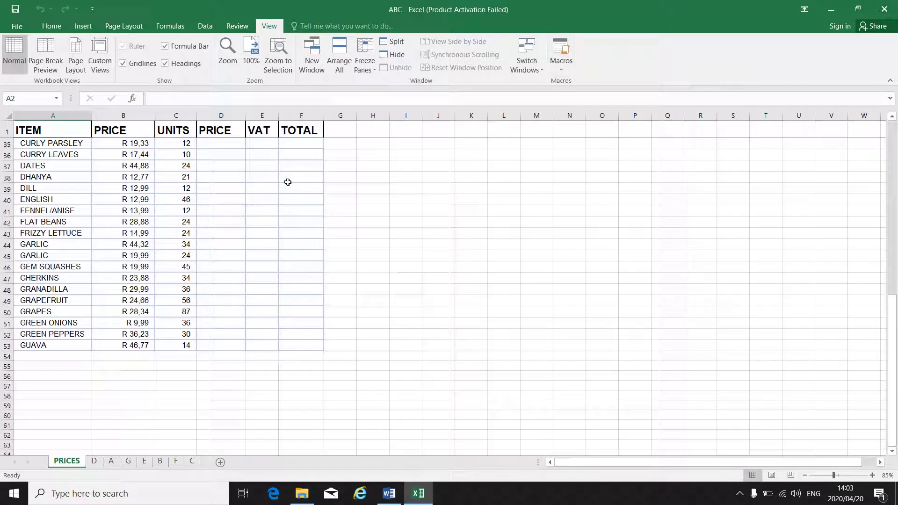
pyautogui.scroll(7, 288, 182)
pyautogui.scroll(4, 288, 182)
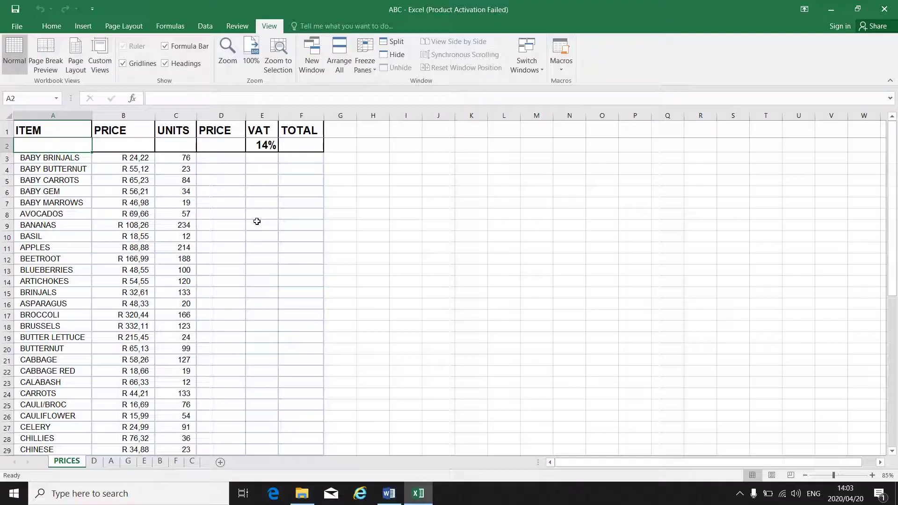
pyautogui.scroll(-3, 252, 244)
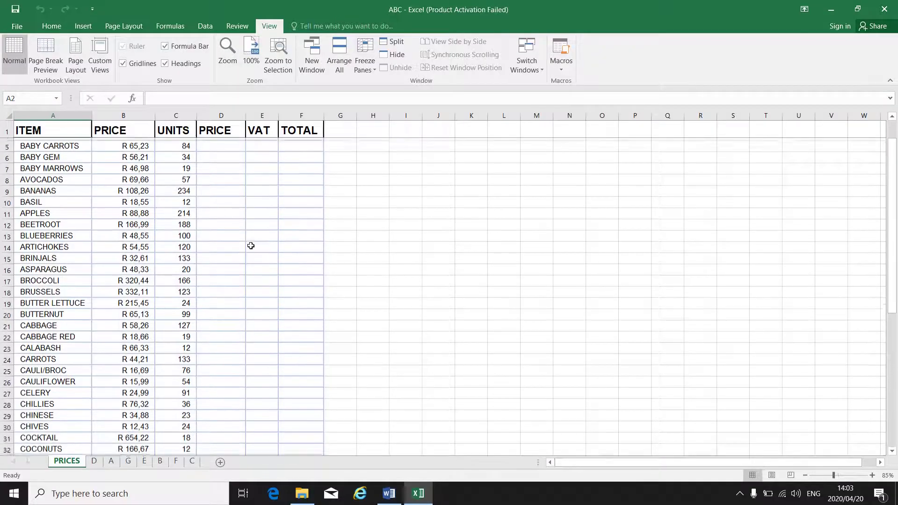
pyautogui.scroll(-10, 251, 245)
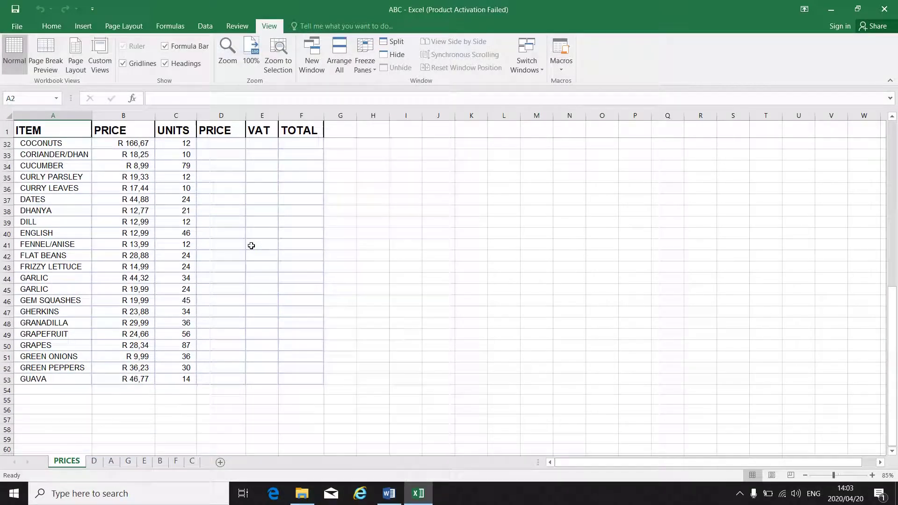
pyautogui.scroll(-3, 251, 246)
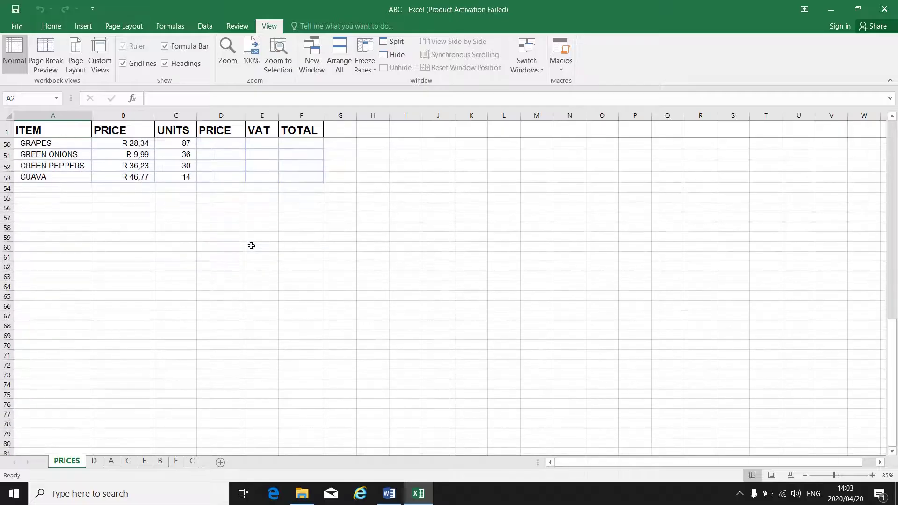
pyautogui.scroll(1, 251, 246)
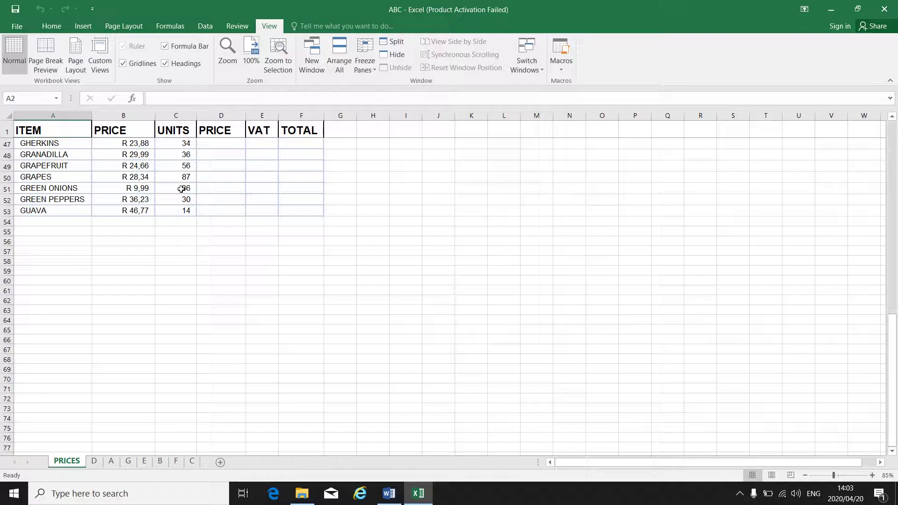
pyautogui.scroll(15, 188, 222)
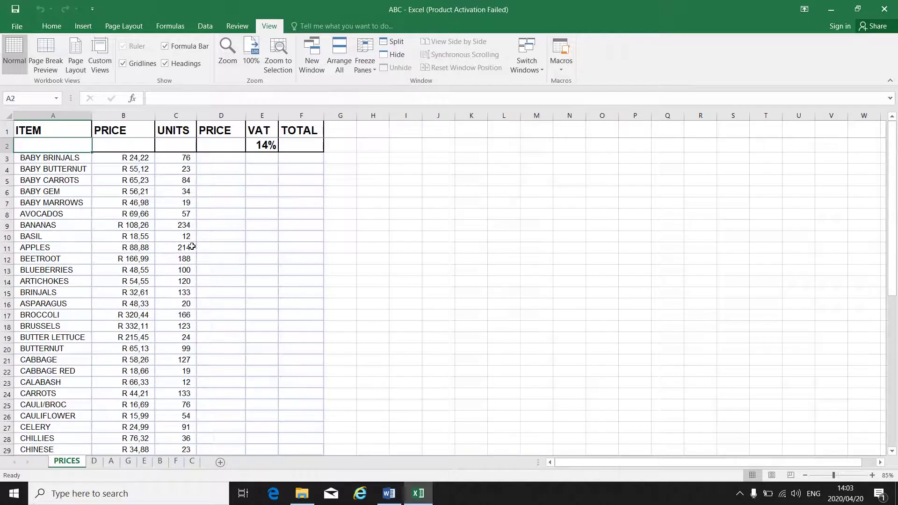
pyautogui.scroll(-13, 192, 246)
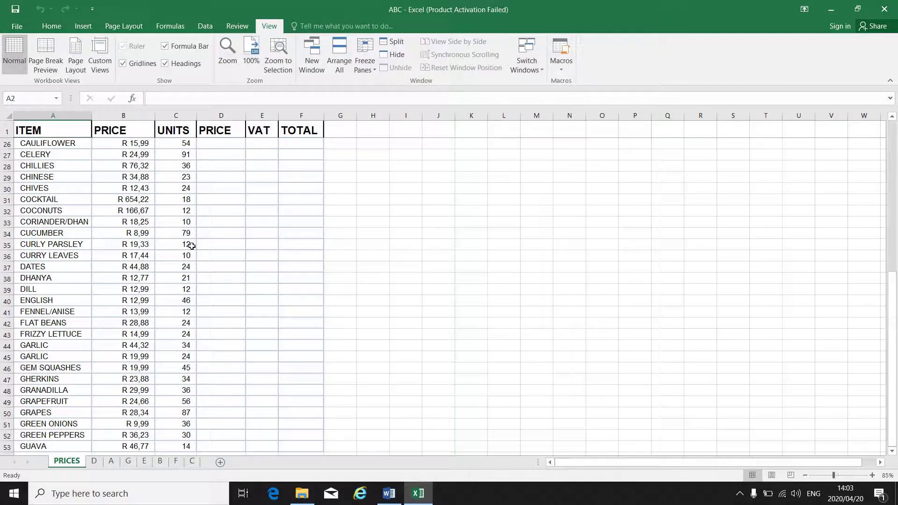
pyautogui.scroll(-2, 192, 247)
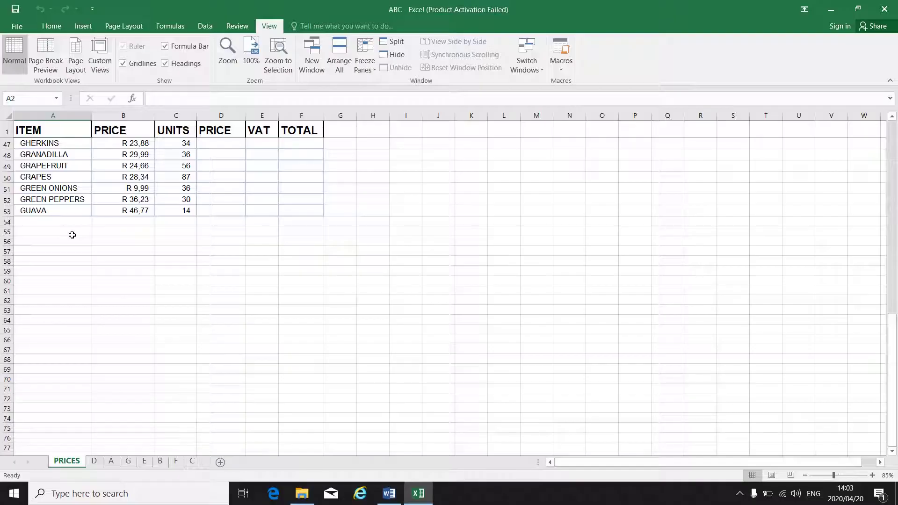
# Step: Paste the frozen-header Excel screenshot into a new maximized blank Word document, then return to Excel
pyautogui.click(831, 10)
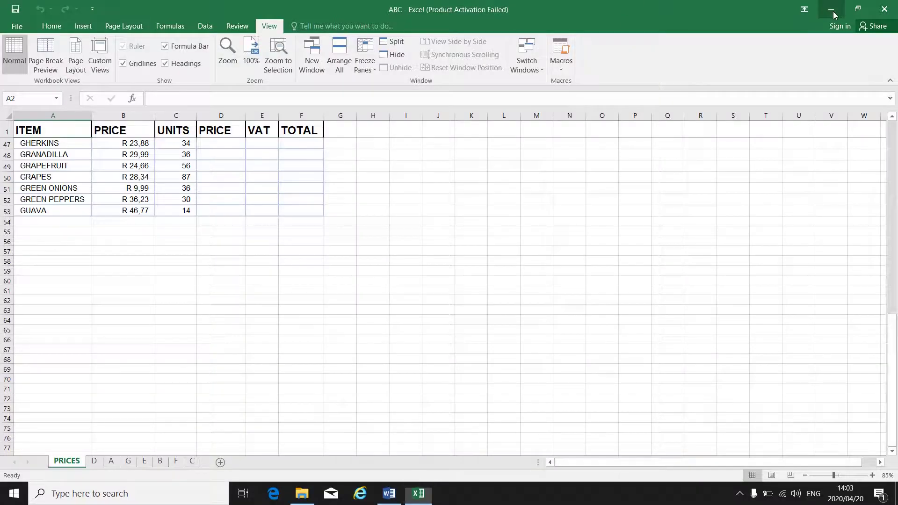
pyautogui.doubleClick(155, 125)
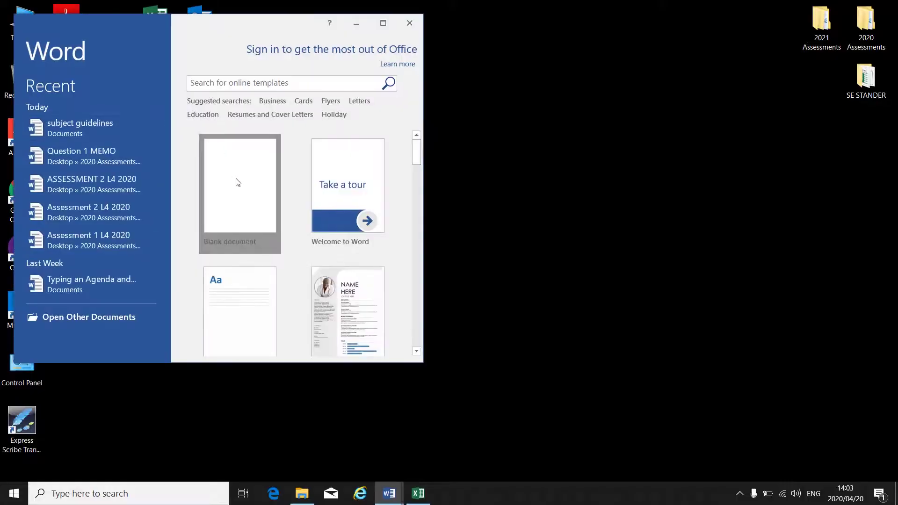
pyautogui.click(238, 183)
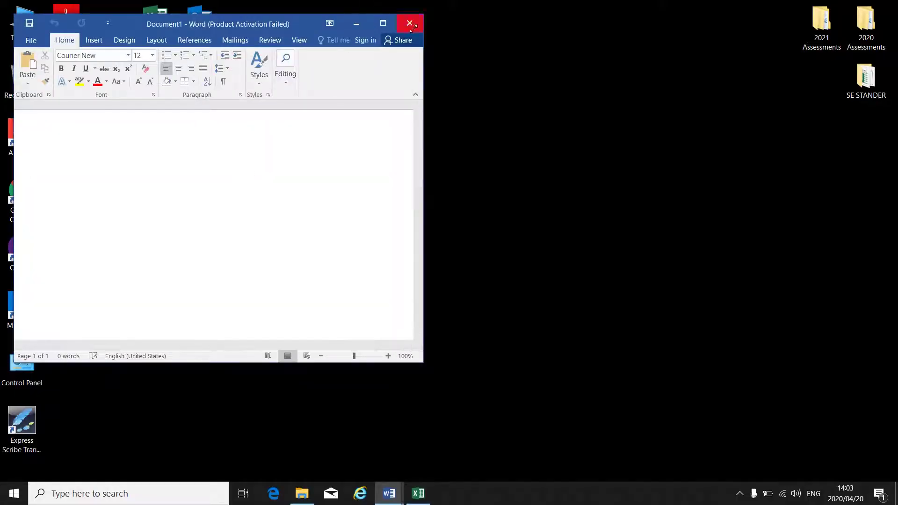
pyautogui.click(379, 23)
pyautogui.click(12, 54)
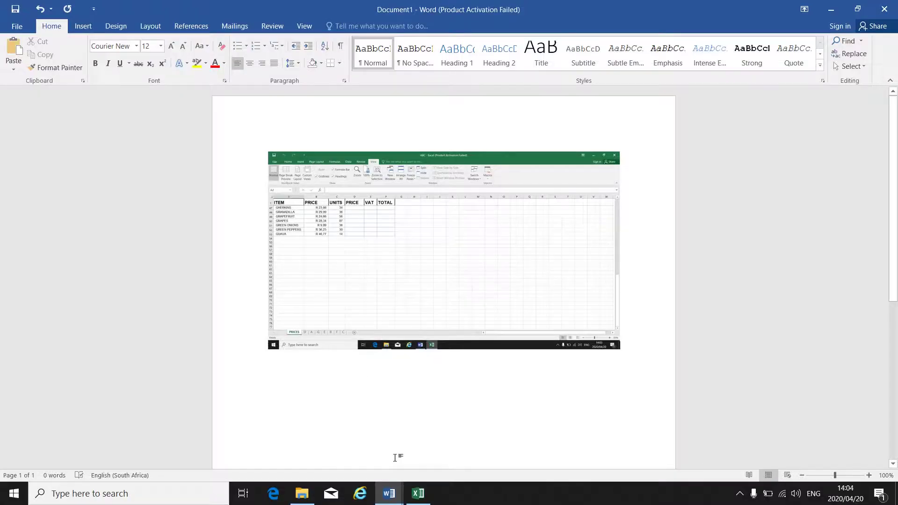
pyautogui.click(413, 500)
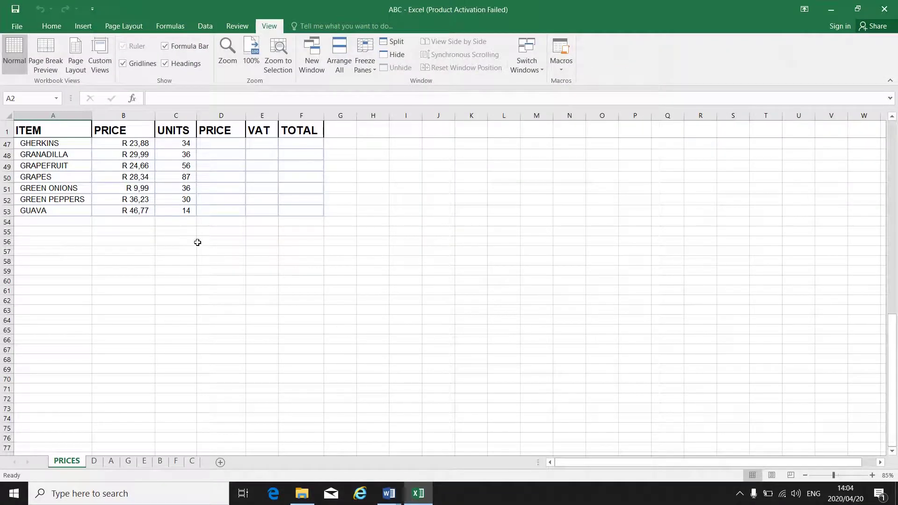
# Step: Unfreeze the panes, scroll to confirm the header row now moves, and select cell A1
pyautogui.scroll(15, 188, 351)
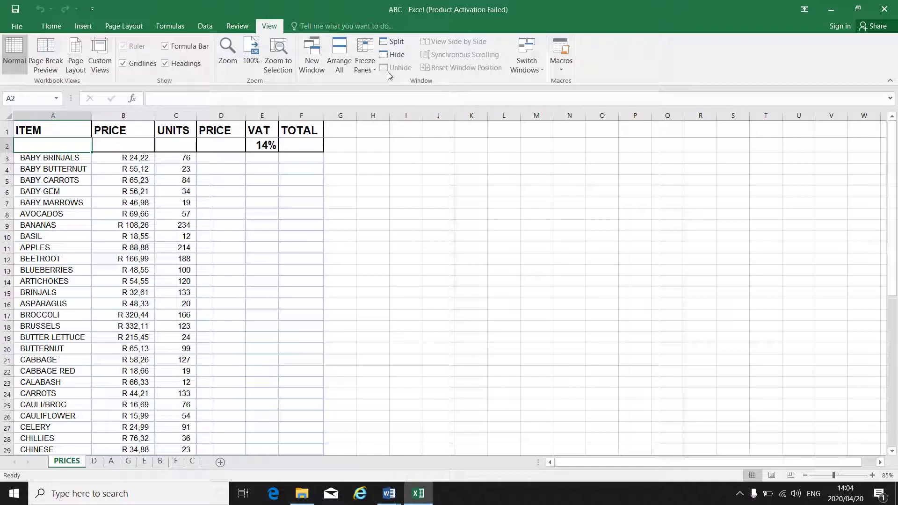
pyautogui.click(374, 73)
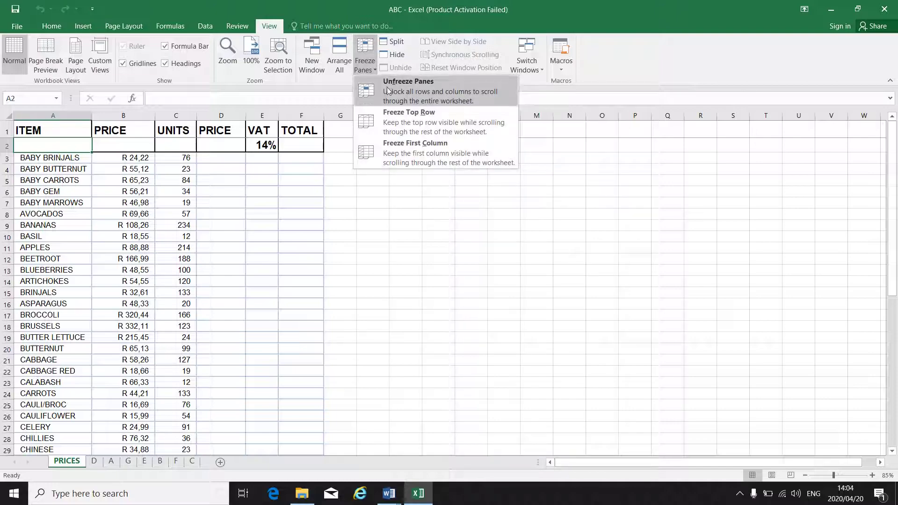
pyautogui.click(387, 90)
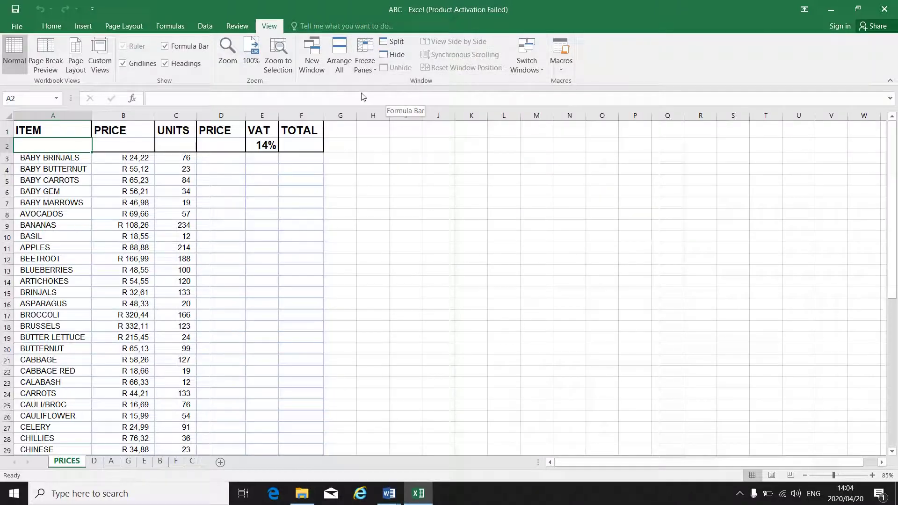
pyautogui.scroll(-4, 79, 228)
pyautogui.scroll(-3, 80, 229)
pyautogui.scroll(7, 80, 231)
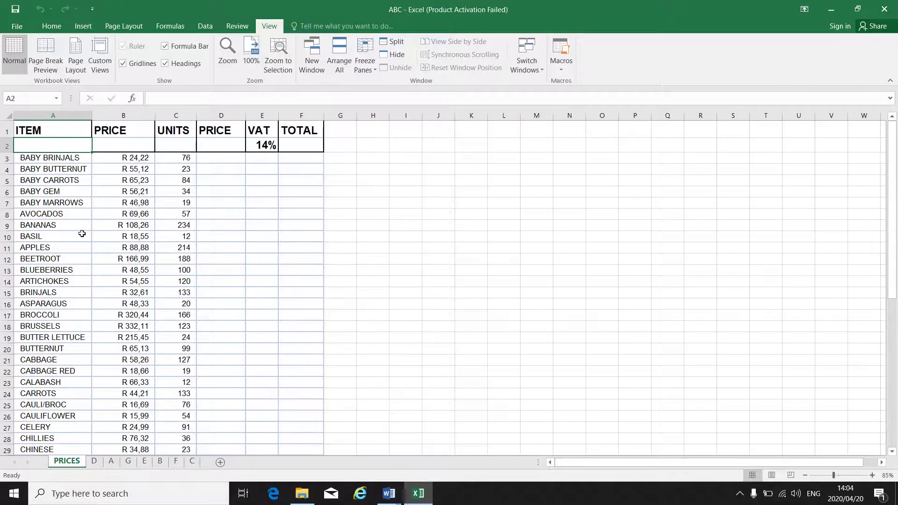
pyautogui.scroll(-4, 106, 232)
pyautogui.scroll(4, 111, 236)
pyautogui.scroll(-9, 167, 237)
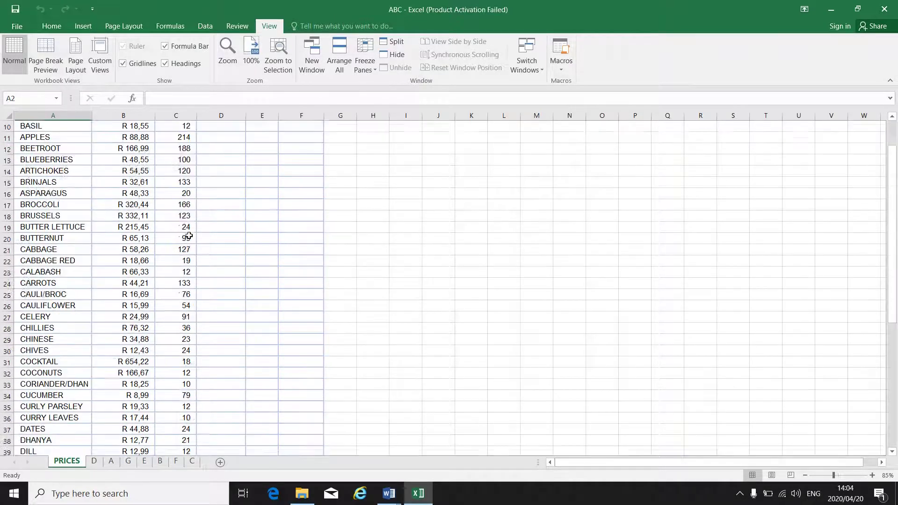
pyautogui.scroll(9, 187, 259)
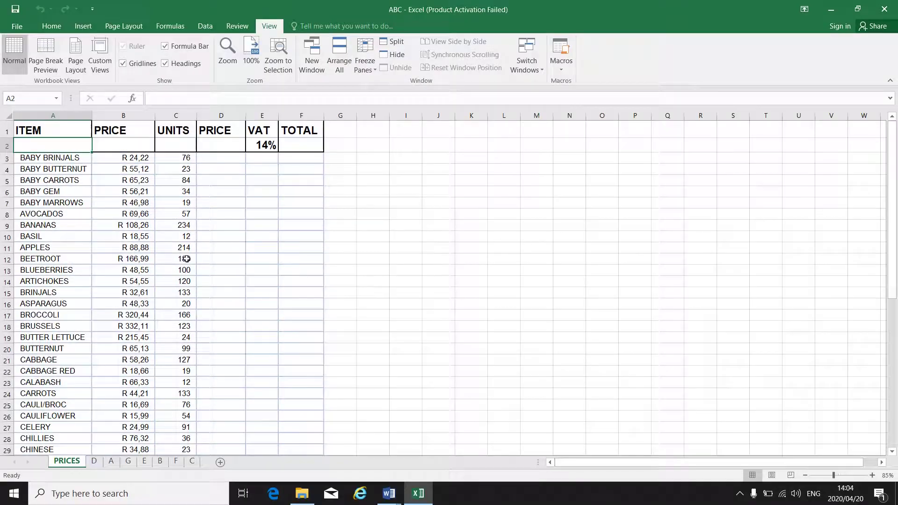
pyautogui.click(54, 134)
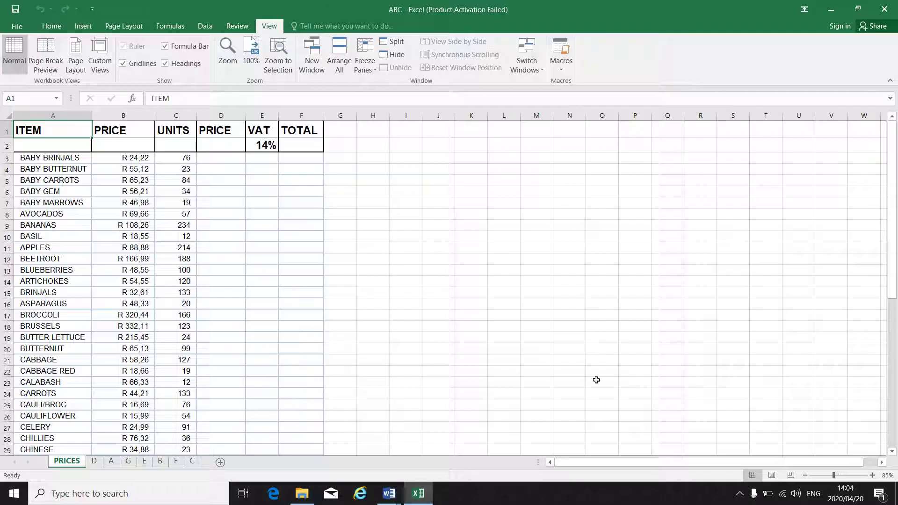
pyautogui.click(882, 463)
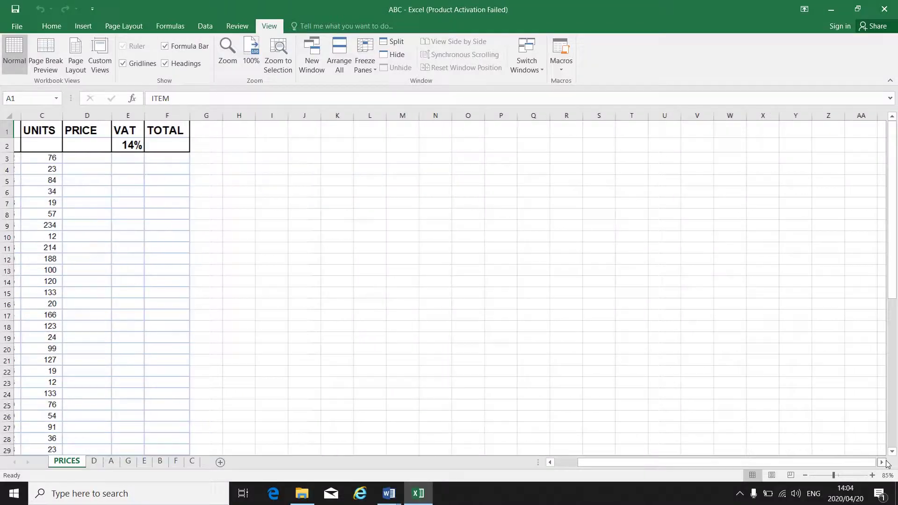
pyautogui.click(550, 463)
pyautogui.moveTo(550, 462); pyautogui.dragTo(551, 463)
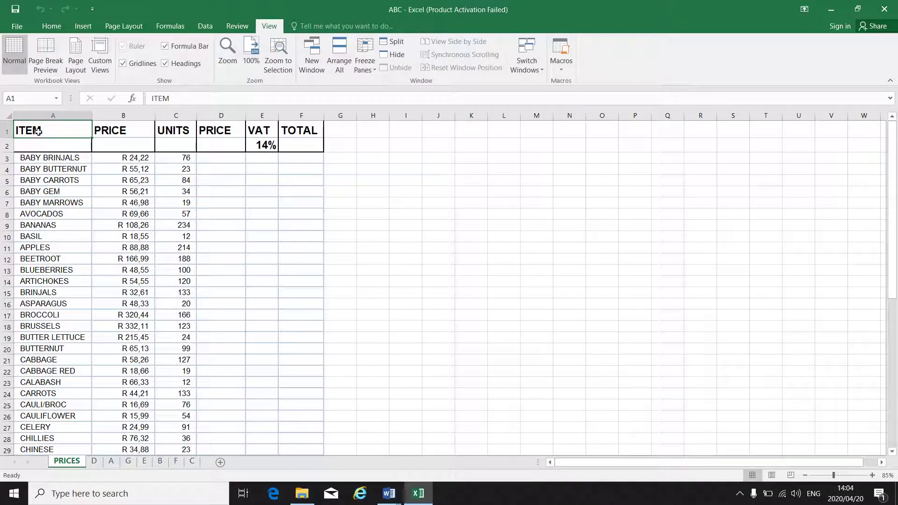
# Step: Freeze the first column, then scroll right and back to check the ITEM column stays fixed
pyautogui.click(366, 65)
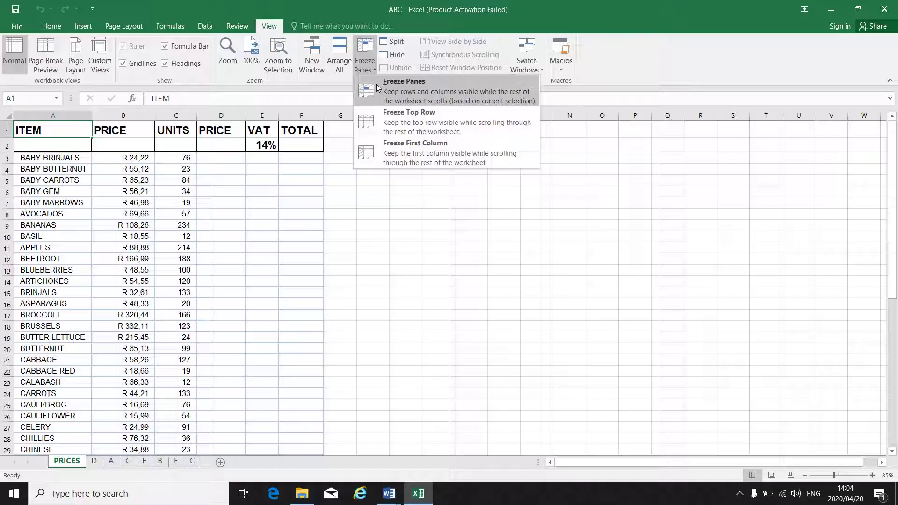
pyautogui.click(390, 150)
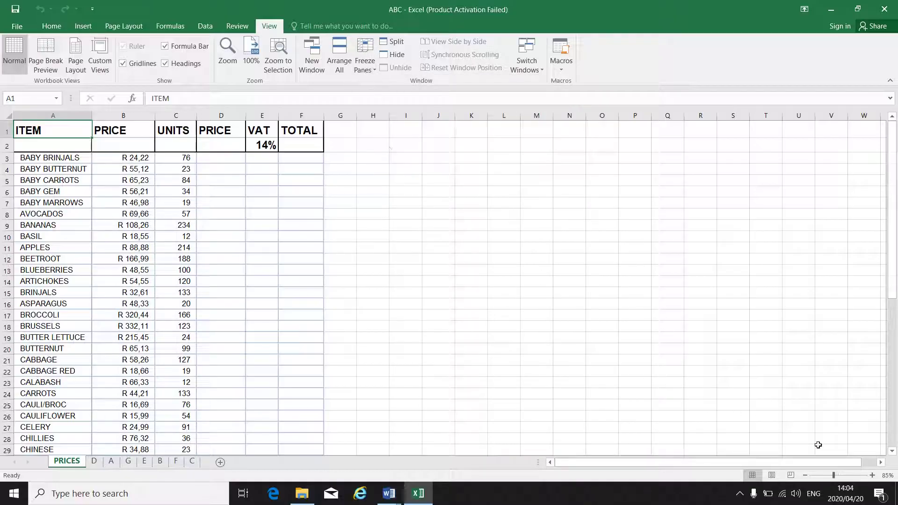
pyautogui.click(881, 464)
pyautogui.click(882, 463)
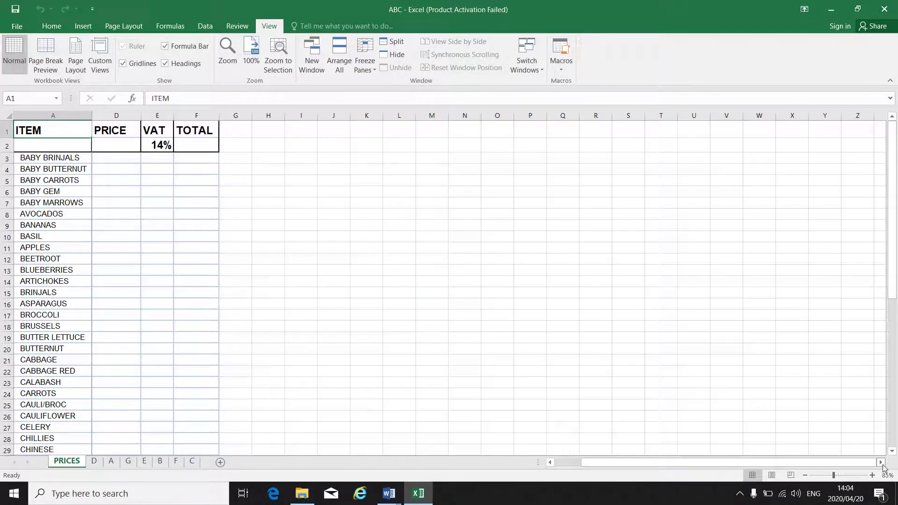
pyautogui.click(882, 463)
pyautogui.click(882, 463)
pyautogui.click(882, 463)
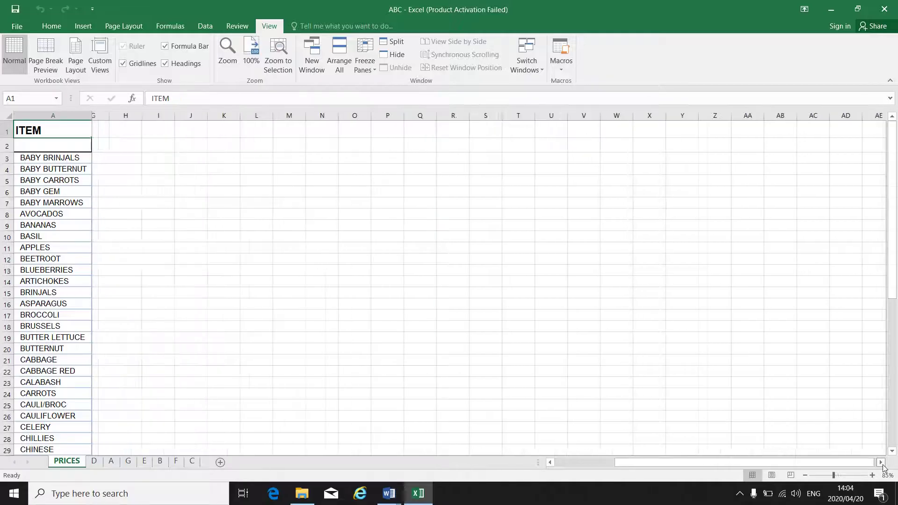
pyautogui.click(882, 463)
pyautogui.click(882, 464)
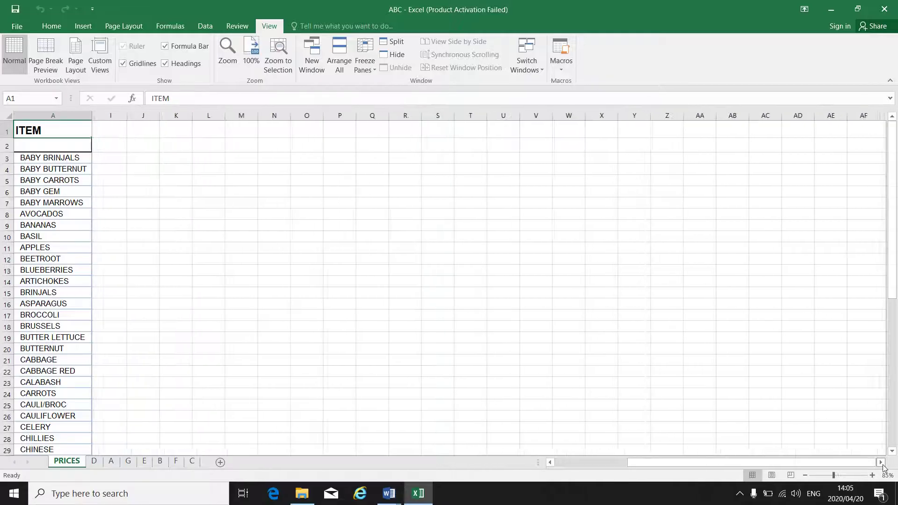
pyautogui.click(549, 462)
pyautogui.click(549, 463)
pyautogui.click(550, 462)
pyautogui.click(550, 462)
pyautogui.click(549, 463)
pyautogui.click(550, 462)
pyautogui.click(550, 462)
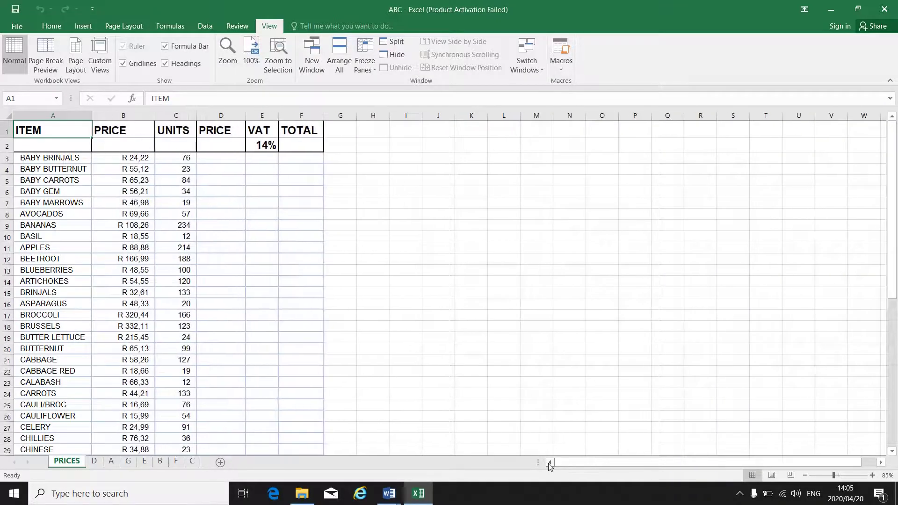
pyautogui.click(881, 462)
pyautogui.click(881, 462)
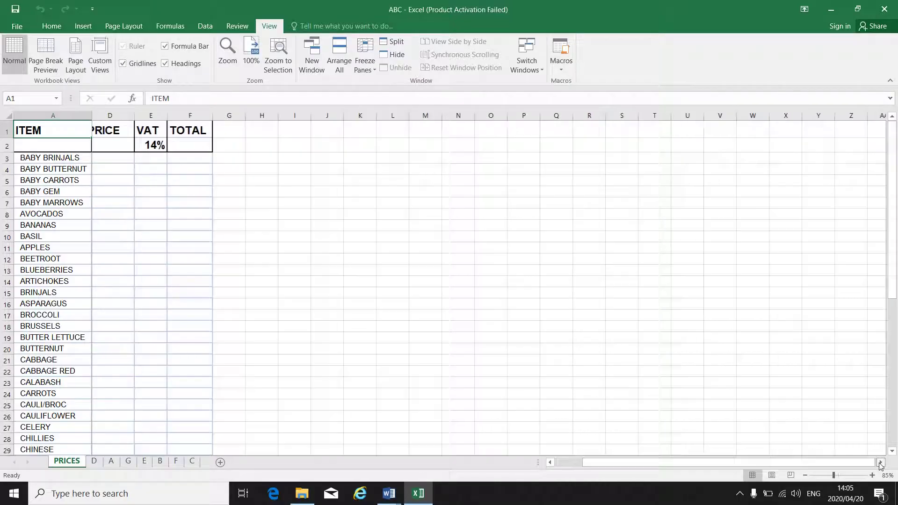
pyautogui.click(880, 462)
pyautogui.click(881, 462)
pyautogui.click(551, 462)
pyautogui.click(551, 462)
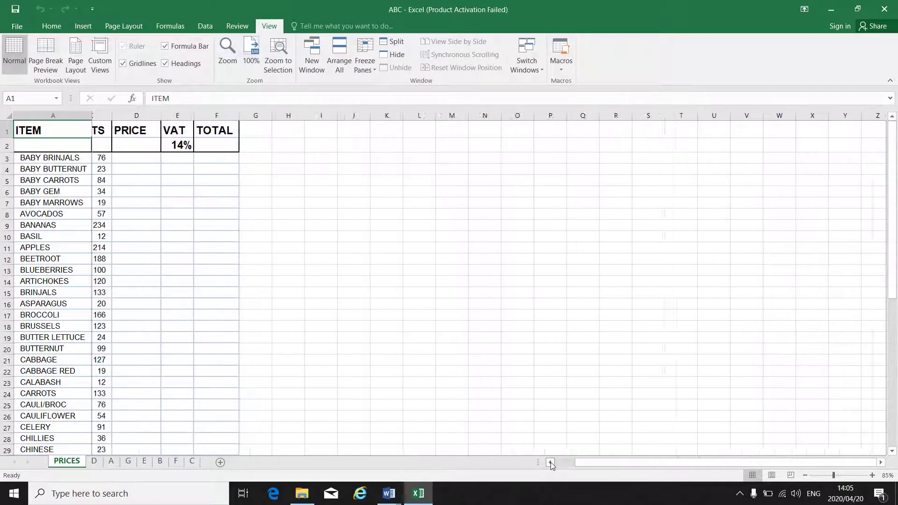
pyautogui.click(550, 463)
pyautogui.click(551, 463)
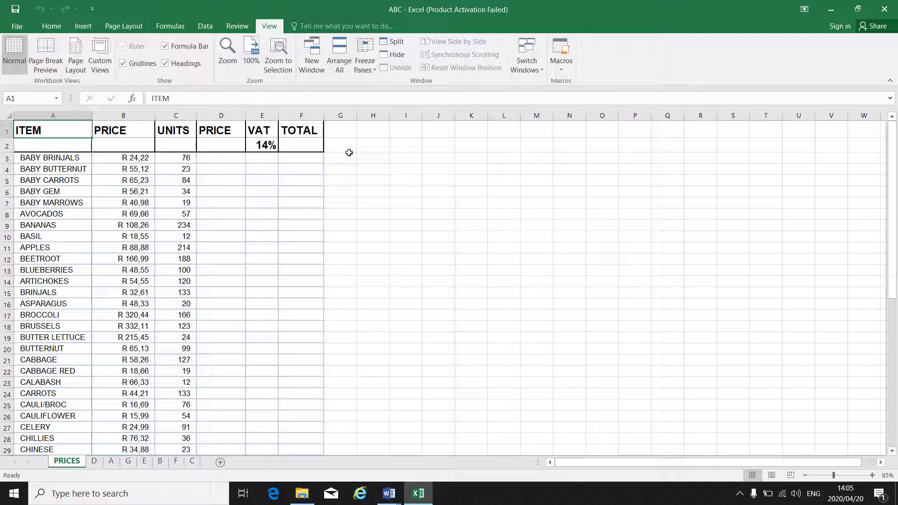
# Step: Unfreeze the panes, then scroll right and back to column A to check
pyautogui.click(375, 63)
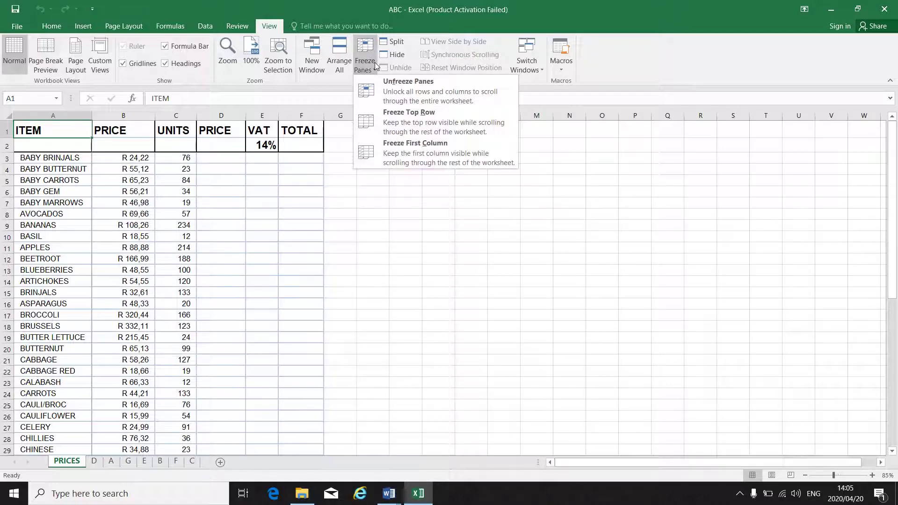
pyautogui.click(406, 86)
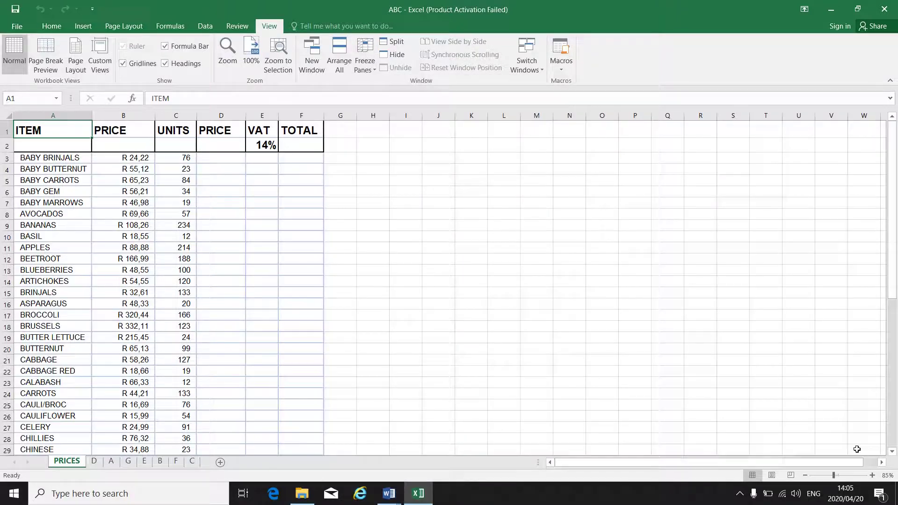
pyautogui.click(882, 463)
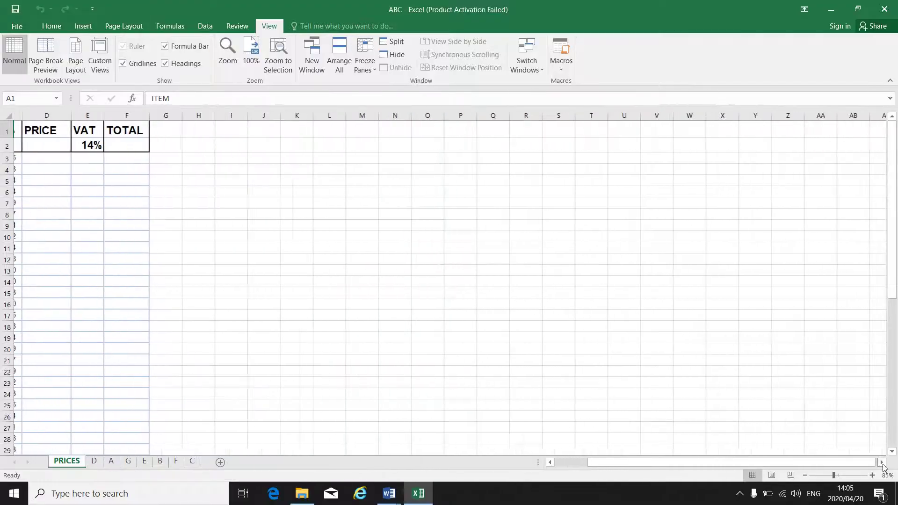
pyautogui.click(551, 463)
pyautogui.click(551, 464)
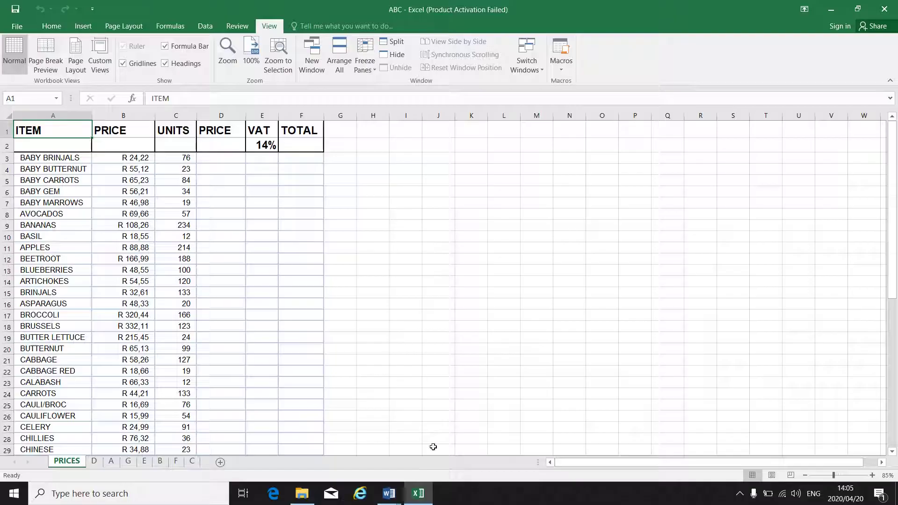
pyautogui.click(391, 493)
pyautogui.click(453, 447)
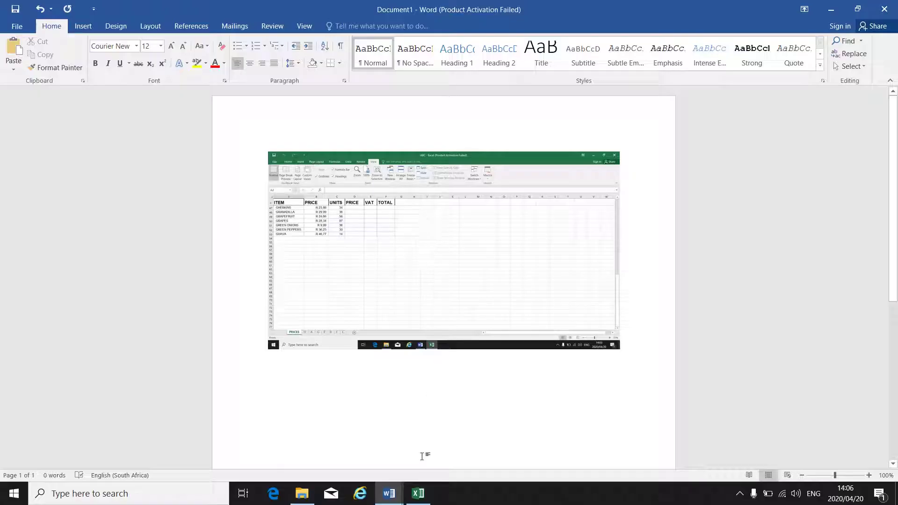
pyautogui.click(418, 492)
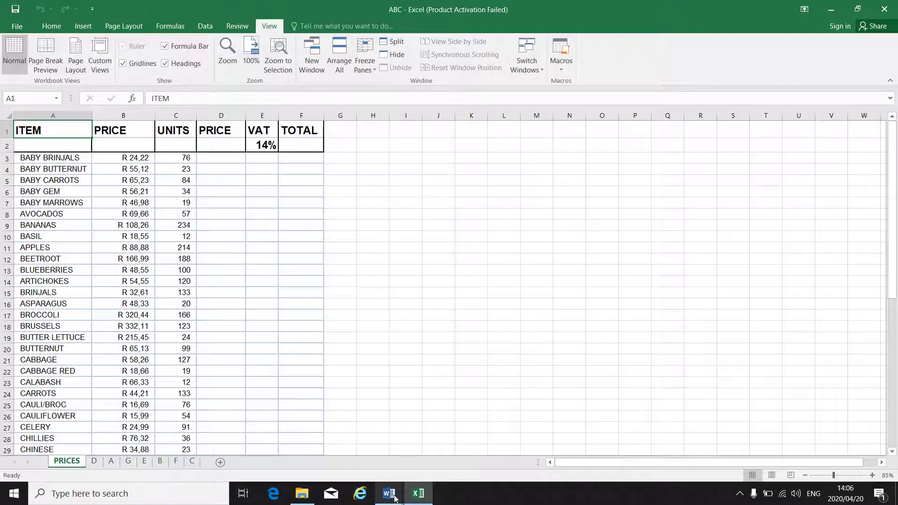
pyautogui.click(450, 442)
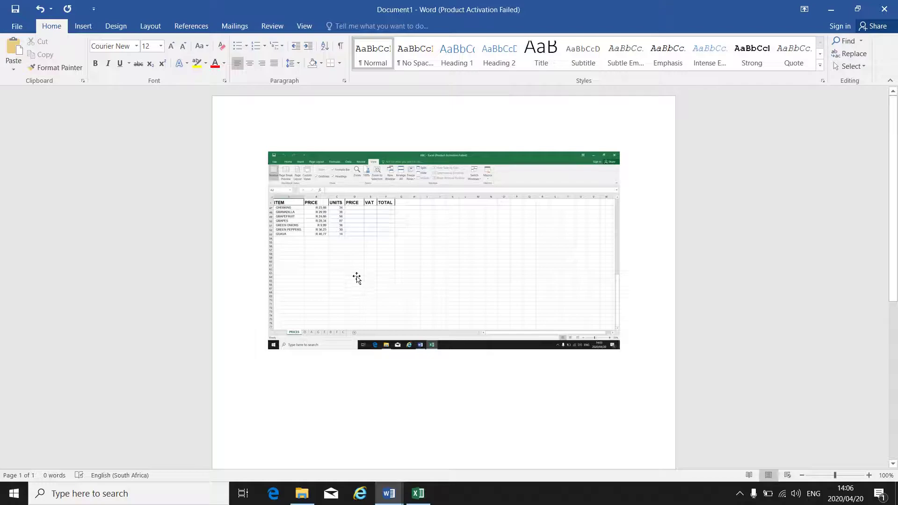
pyautogui.click(418, 494)
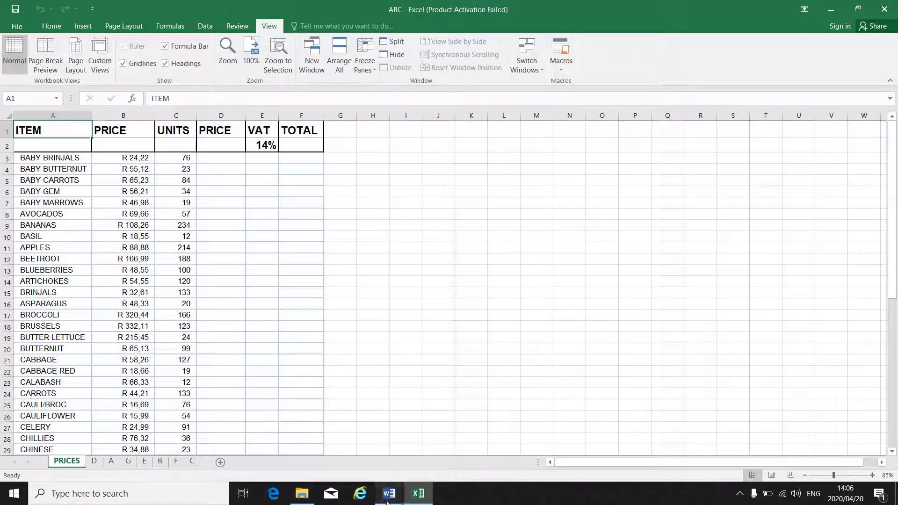
pyautogui.moveTo(389, 496)
pyautogui.click(451, 445)
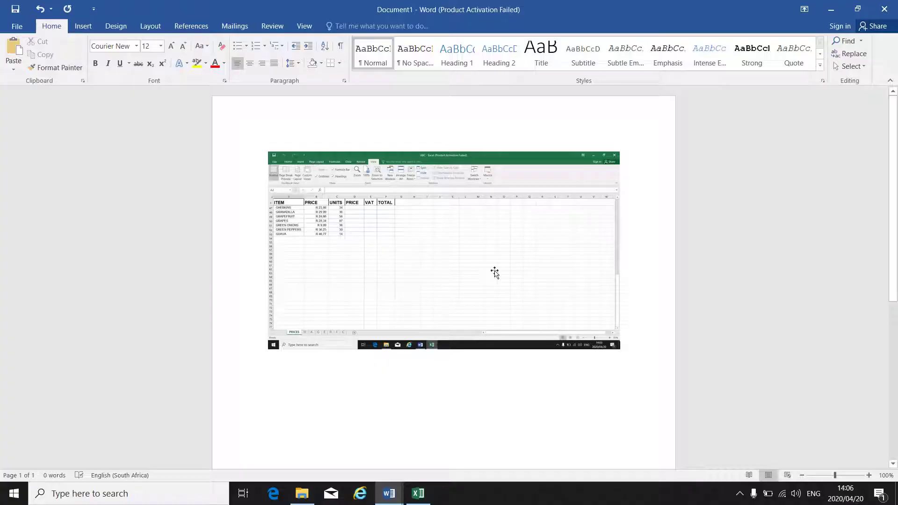
pyautogui.click(419, 491)
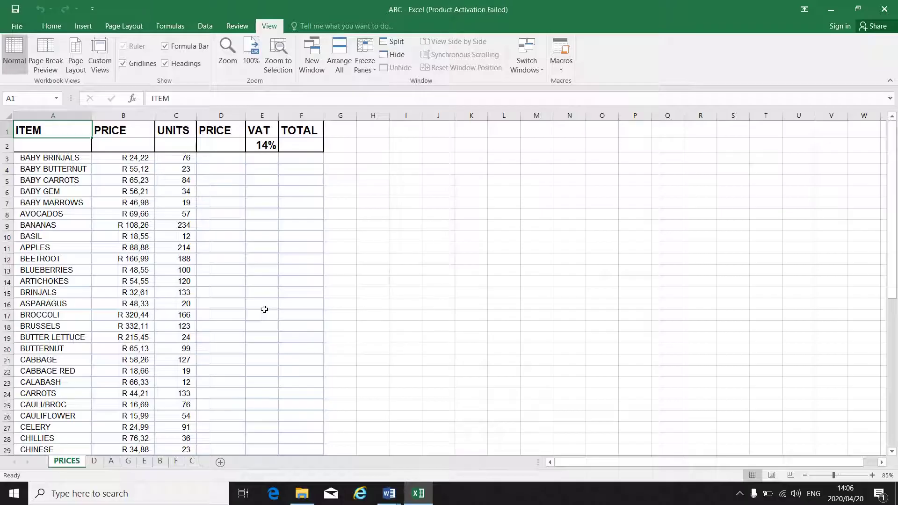